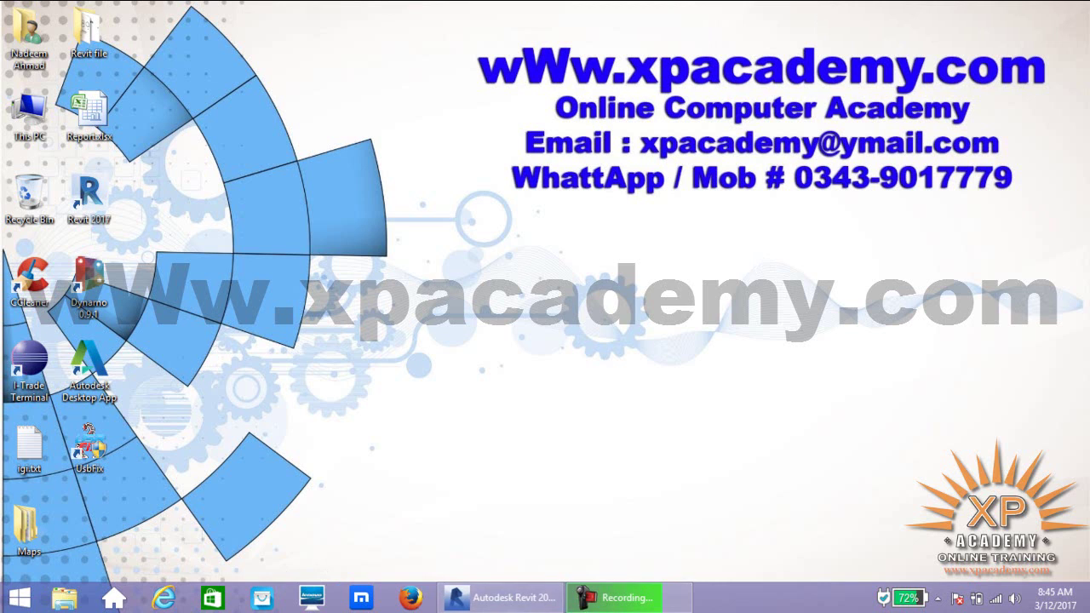
# Restore the Revit window and zoom and pan to frame the Level 1 plan's walls and doors.
pyautogui.click(502, 597)
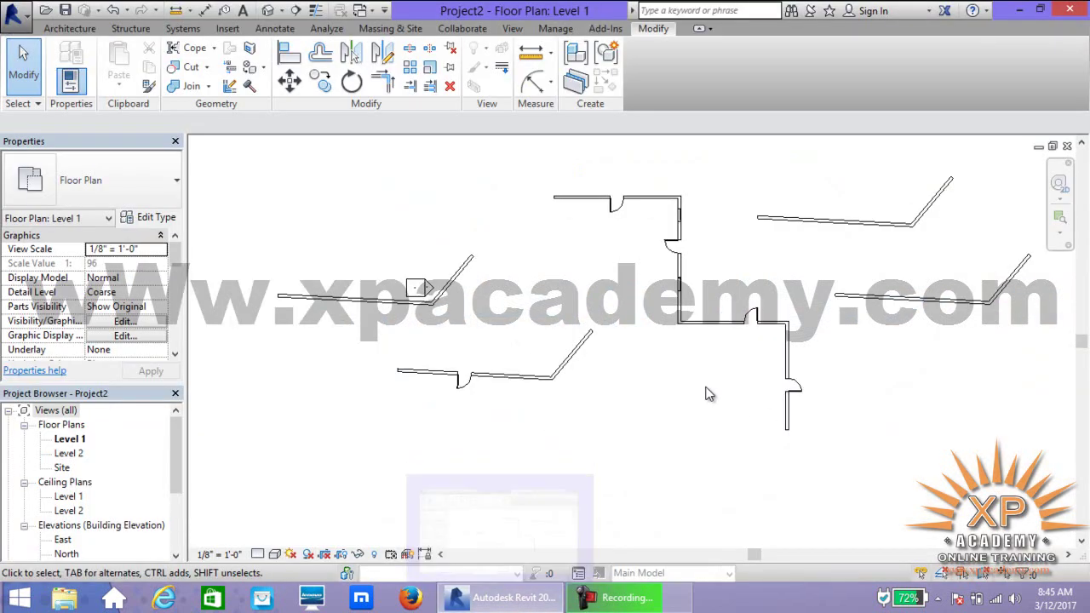
pyautogui.scroll(1, 688, 420)
pyautogui.moveTo(686, 414)
pyautogui.mouseDown(button='middle')
pyautogui.moveTo(737, 453)
pyautogui.moveTo(784, 455)
pyautogui.mouseUp(button='middle')
pyautogui.scroll(-1, 735, 448)
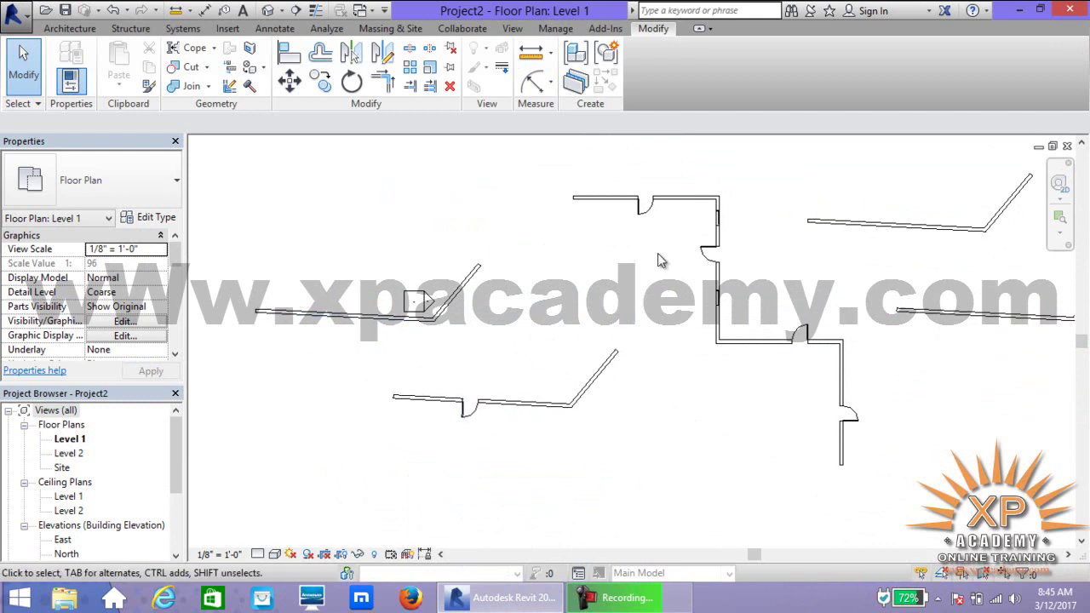
pyautogui.scroll(-1, 923, 414)
pyautogui.moveTo(925, 416)
pyautogui.mouseDown(button='middle')
pyautogui.moveTo(817, 411)
pyautogui.moveTo(774, 433)
pyautogui.mouseUp(button='middle')
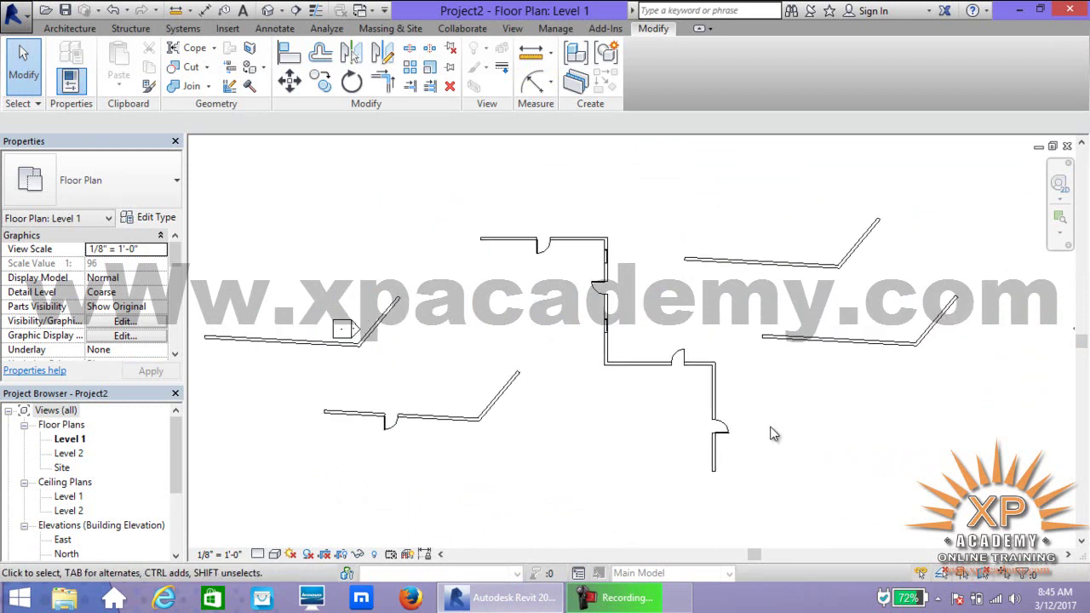
pyautogui.scroll(1, 774, 433)
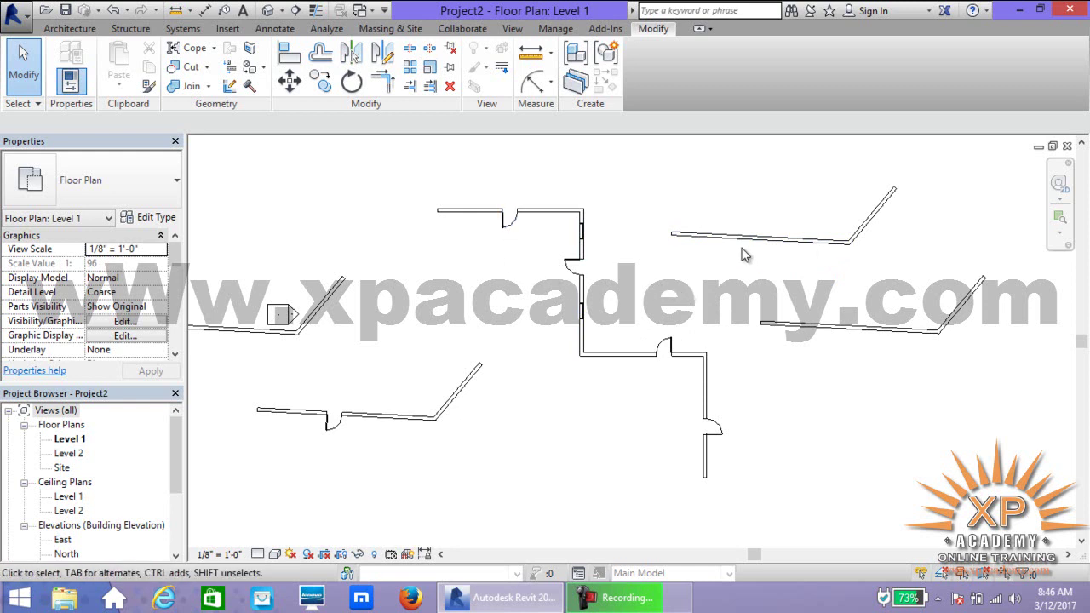
# Use Create Similar on the existing door to add Single-Flush 36" x 84" doors in the angled walls.
pyautogui.rightClick(512, 226)
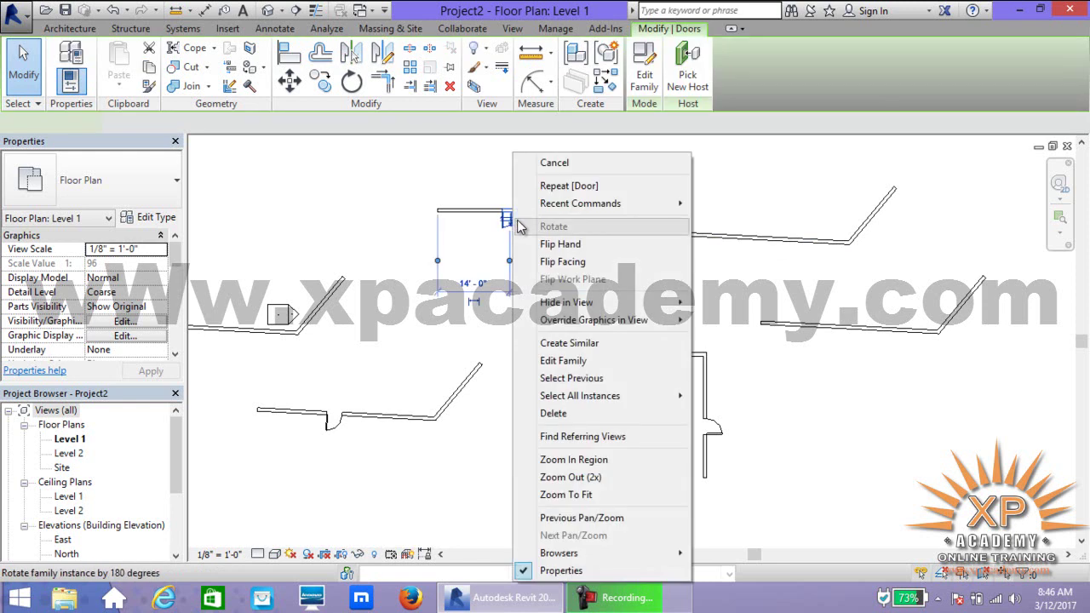
pyautogui.click(563, 348)
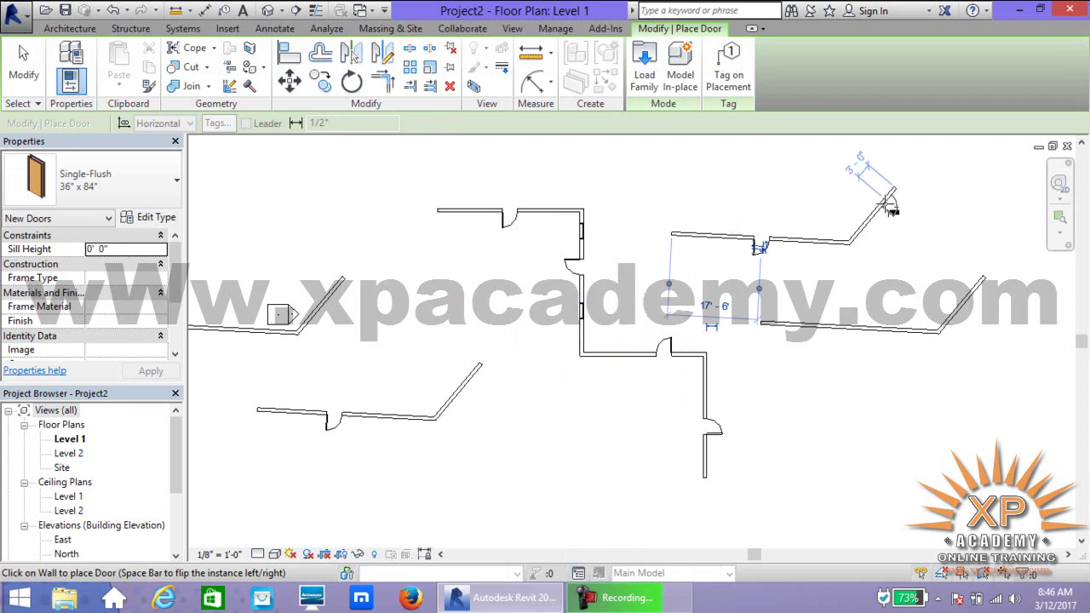
pyautogui.click(332, 305)
pyautogui.press('Escape')
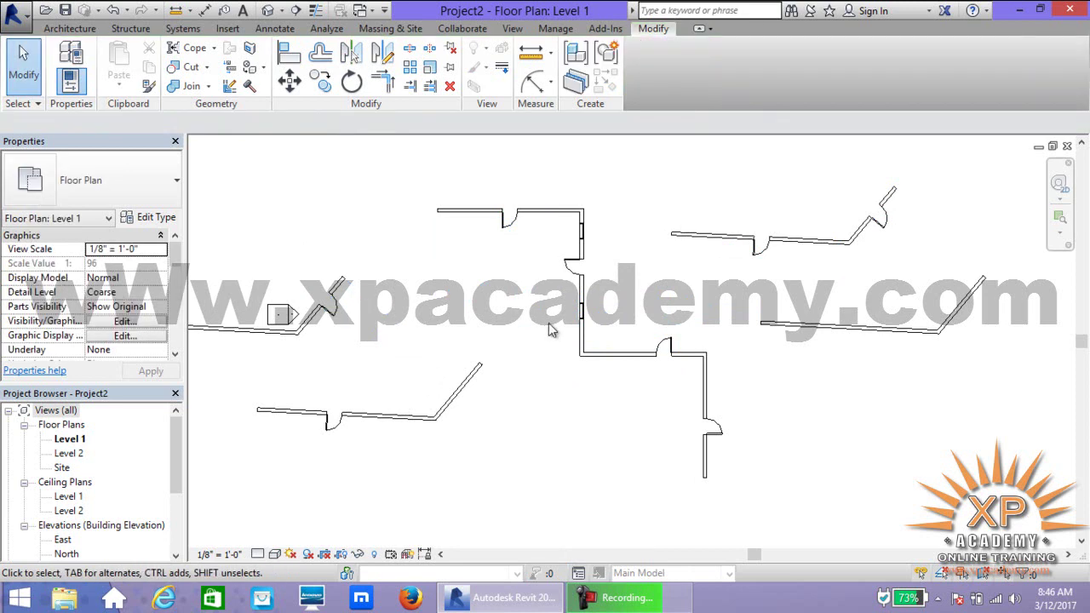
# Use Create Similar on the fixed window to add Fixed 36" x 48" windows along the upper right wall.
pyautogui.scroll(2, 560, 325)
pyautogui.scroll(1, 613, 203)
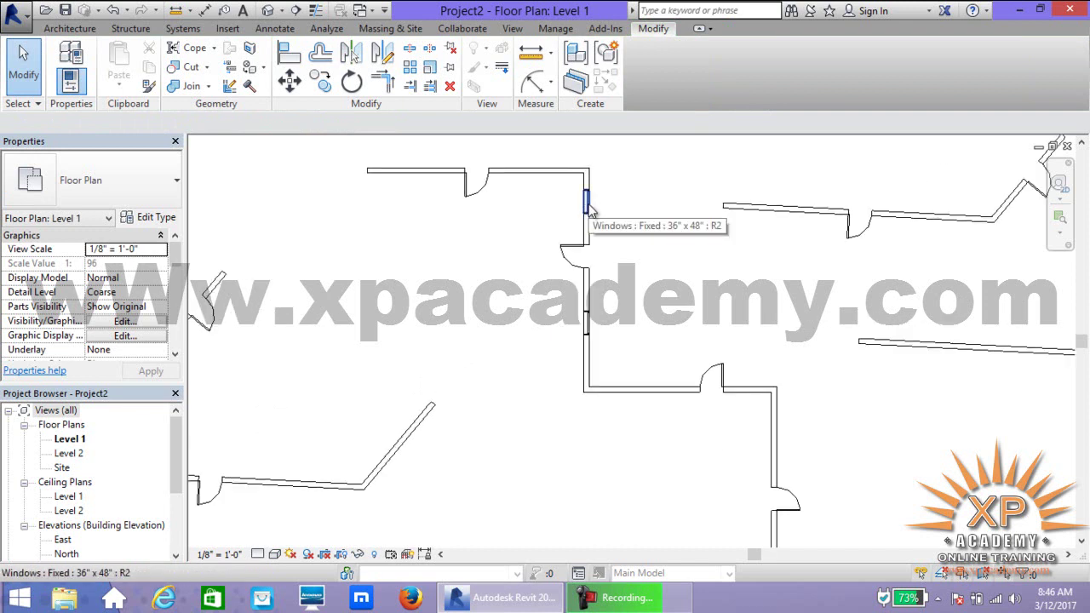
pyautogui.rightClick(588, 209)
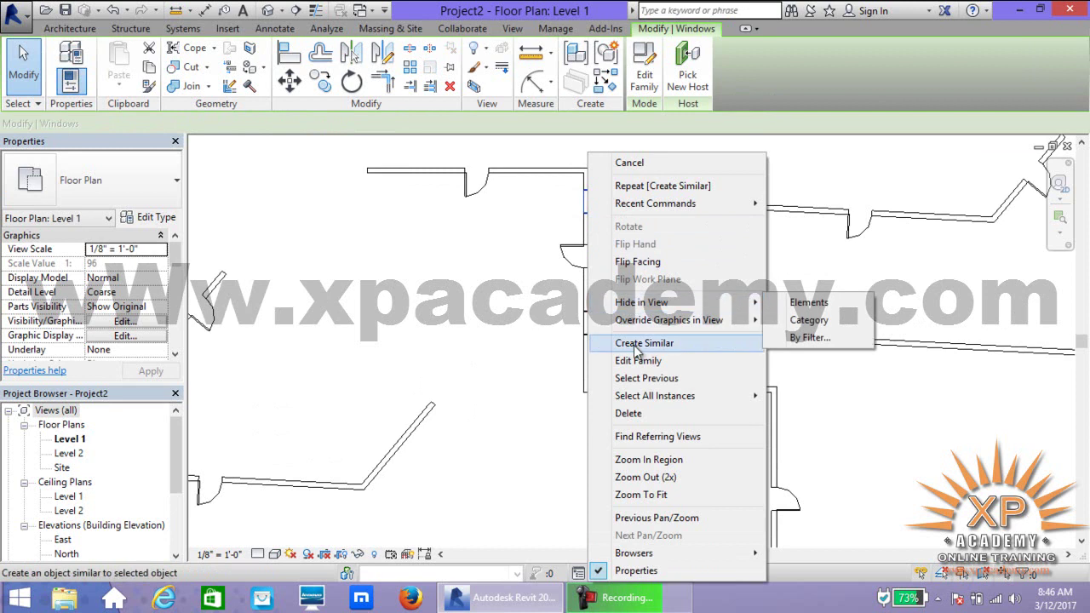
pyautogui.click(635, 348)
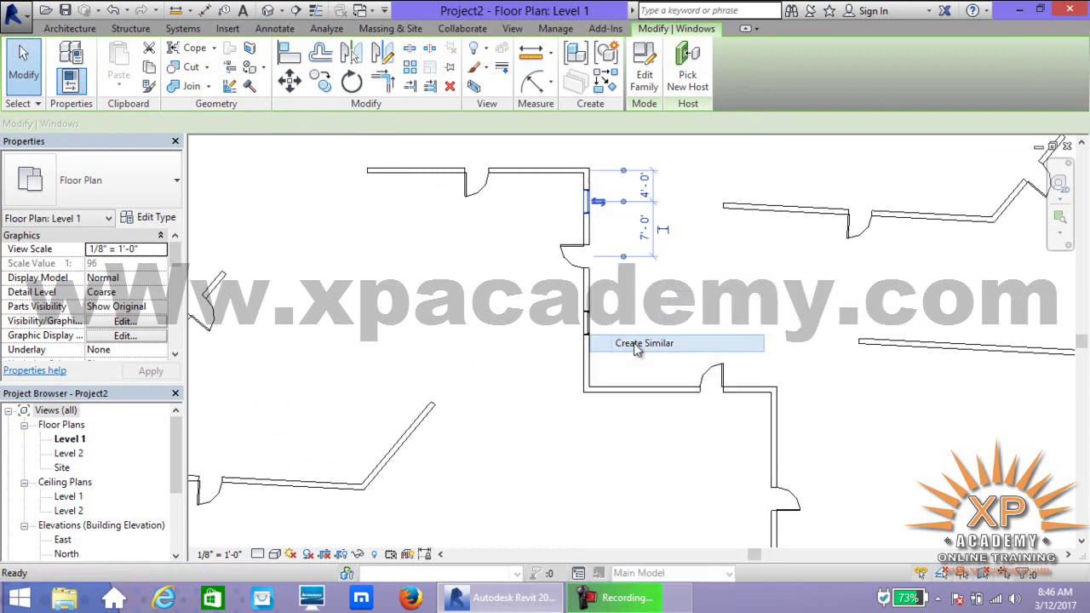
pyautogui.click(936, 218)
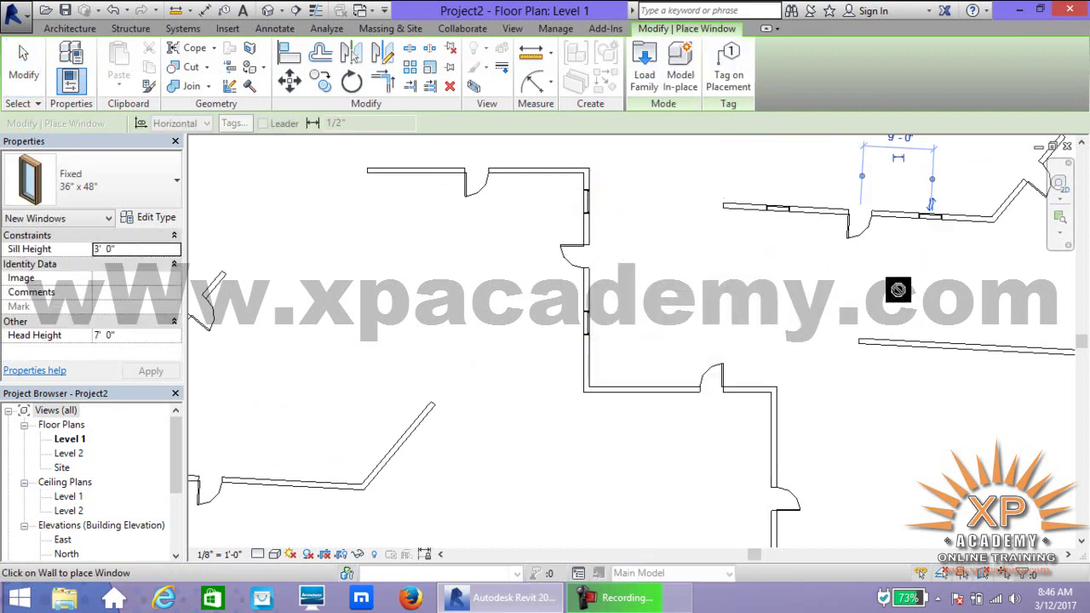
pyautogui.press('Escape')
pyautogui.press('Escape')
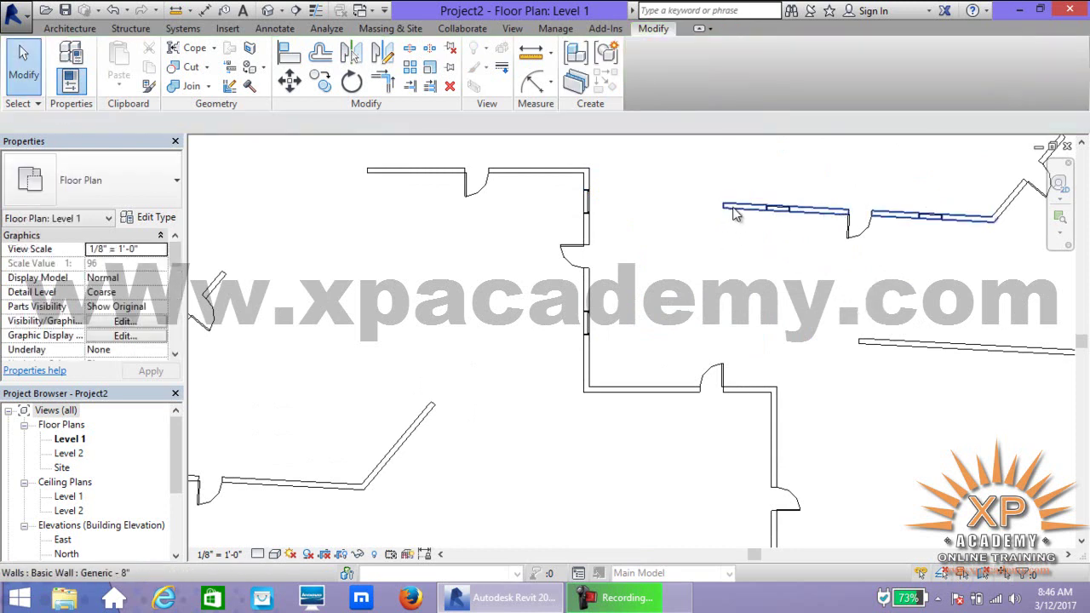
# Use Create Similar on the upper wall to draw a chained Generic - 8" wall run right of the central room.
pyautogui.rightClick(737, 215)
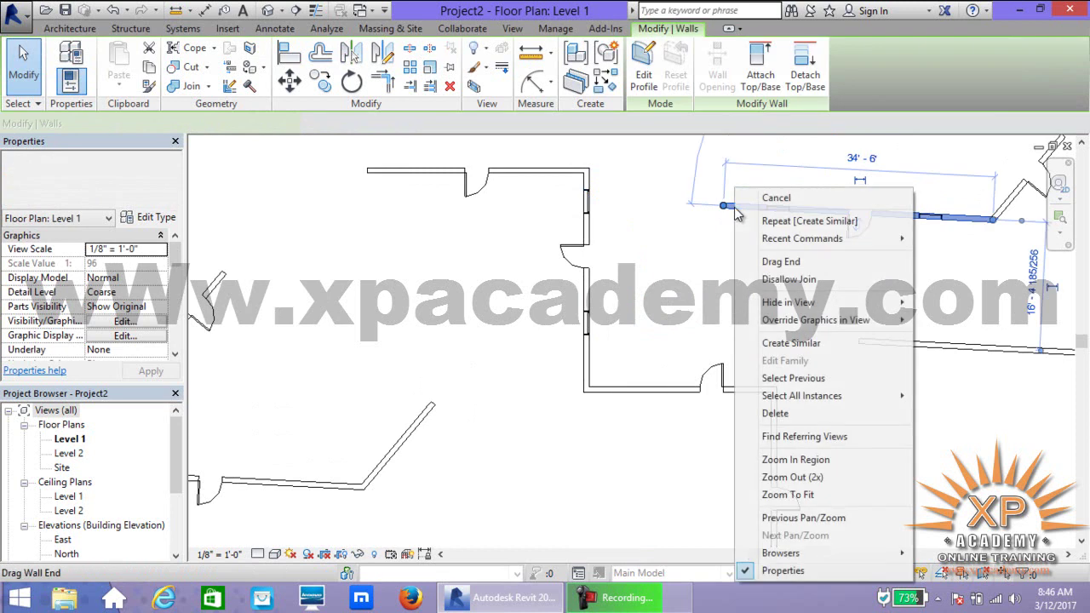
pyautogui.click(781, 344)
pyautogui.click(700, 316)
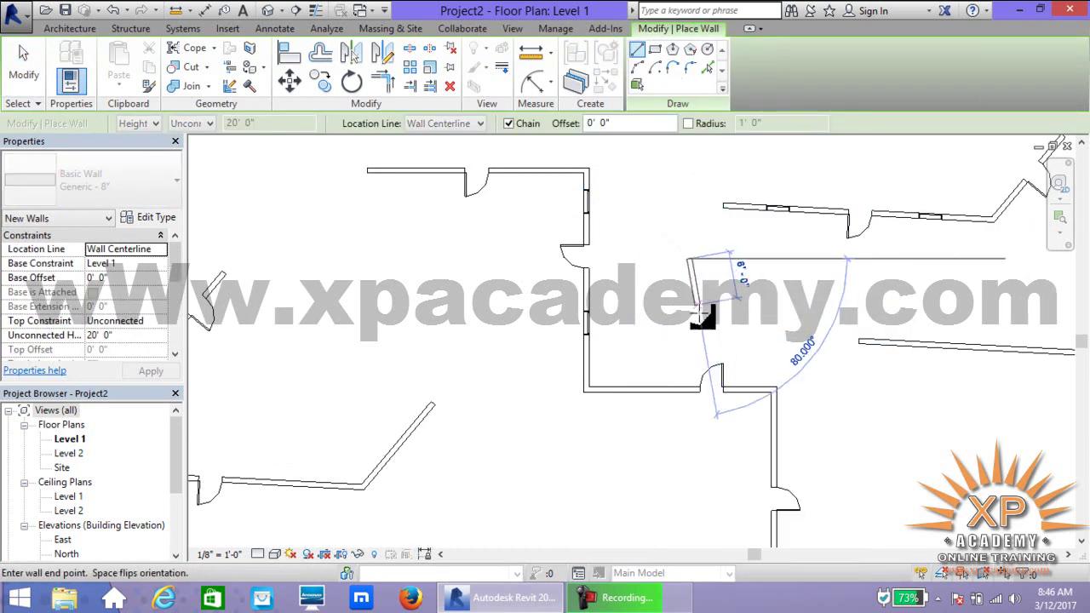
pyautogui.click(775, 320)
pyautogui.click(773, 266)
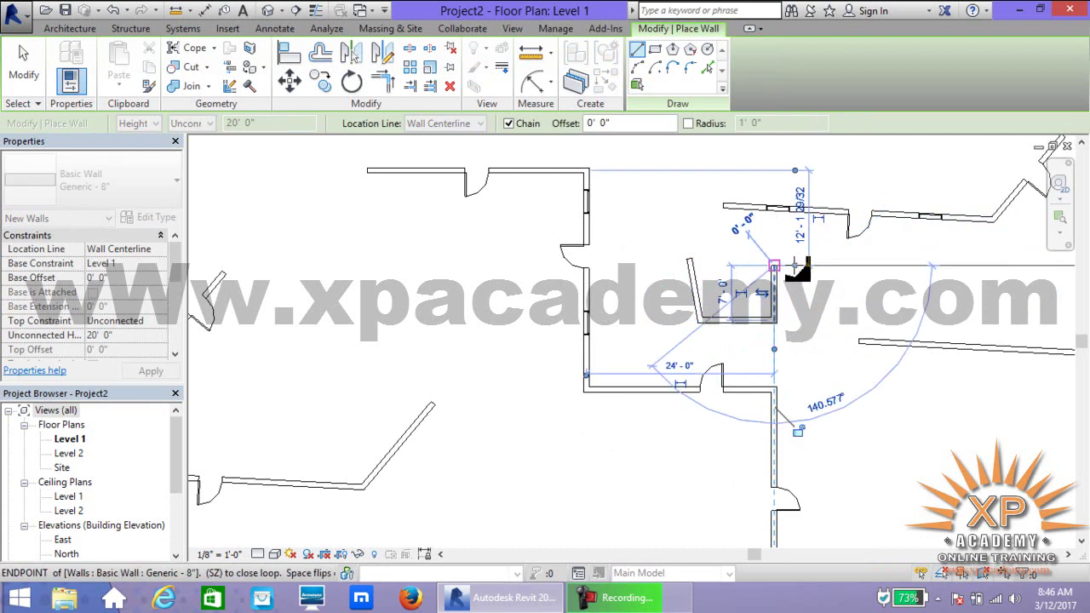
pyautogui.click(884, 267)
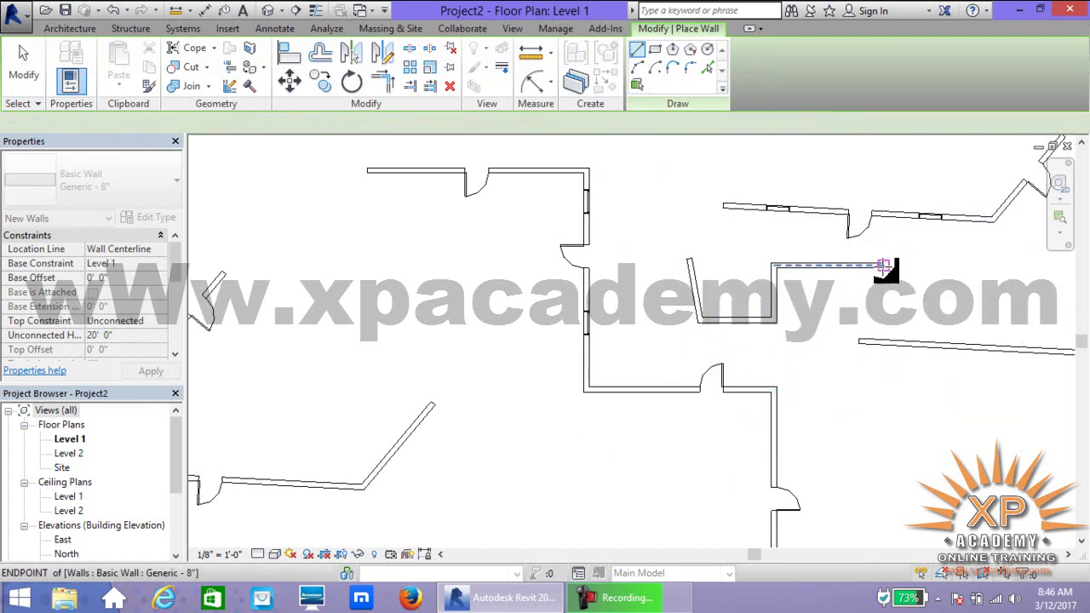
pyautogui.press('Escape')
pyautogui.press('Escape')
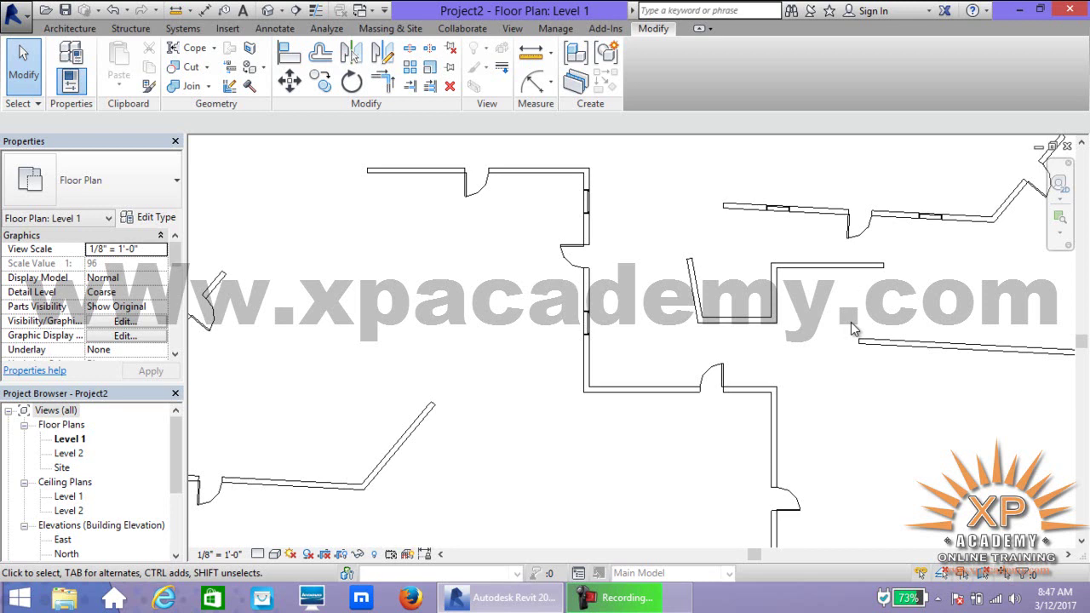
# Minimize Revit to show the Windows desktop.
pyautogui.click(1018, 10)
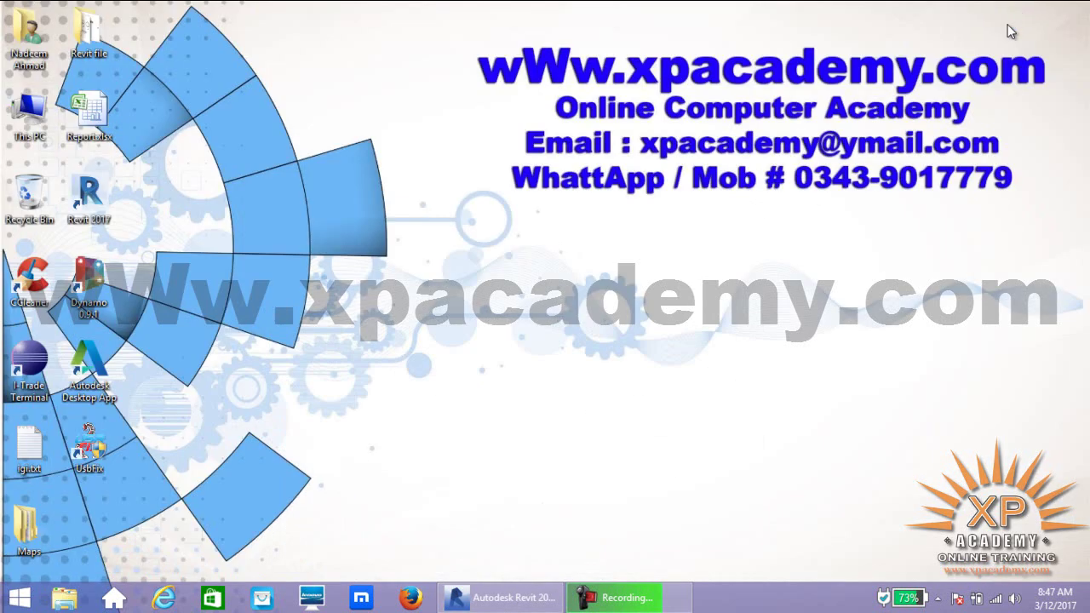